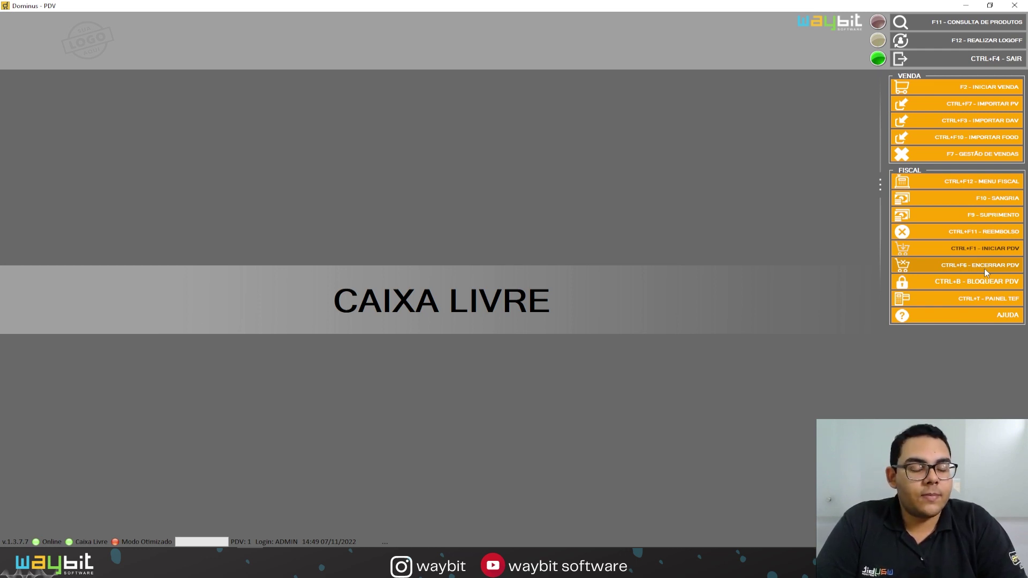
Start closing the PDV (Encerrar PDV) and accept the closing of this cash register's movement.
{"action": "left_click", "coordinate": [983, 268]}
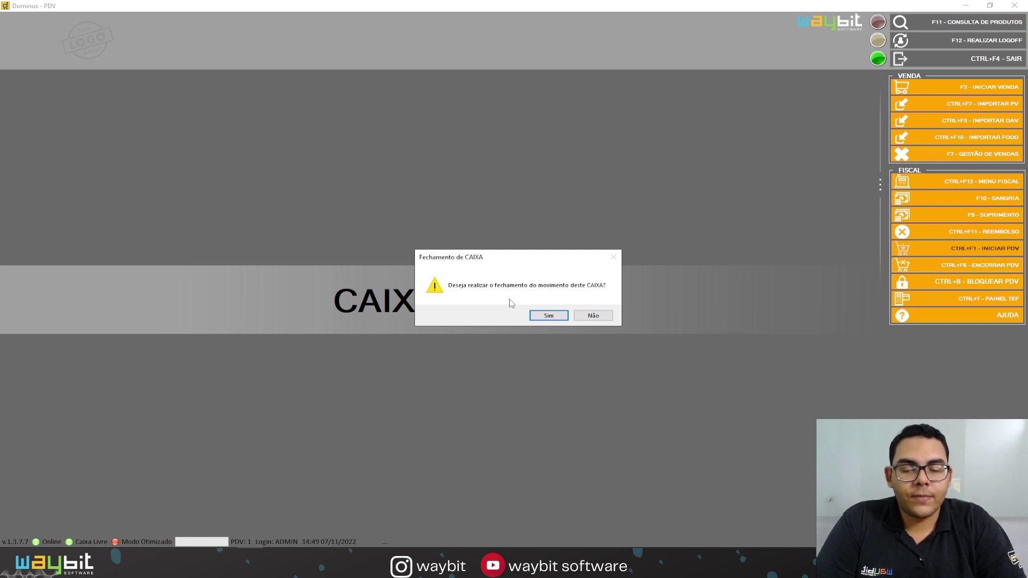
{"action": "left_click", "coordinate": [547, 316]}
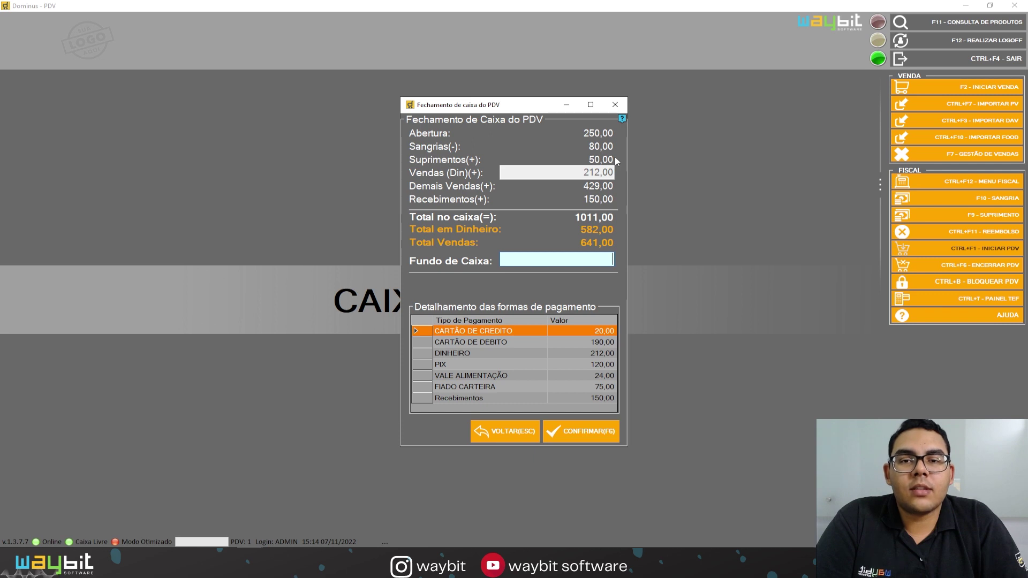
Switch to the Windows Calculator and sum the non-cash sales by payment type: 20 + 190 + 120 + 24 + 75.
{"action": "key", "text": "XF86Calculator"}
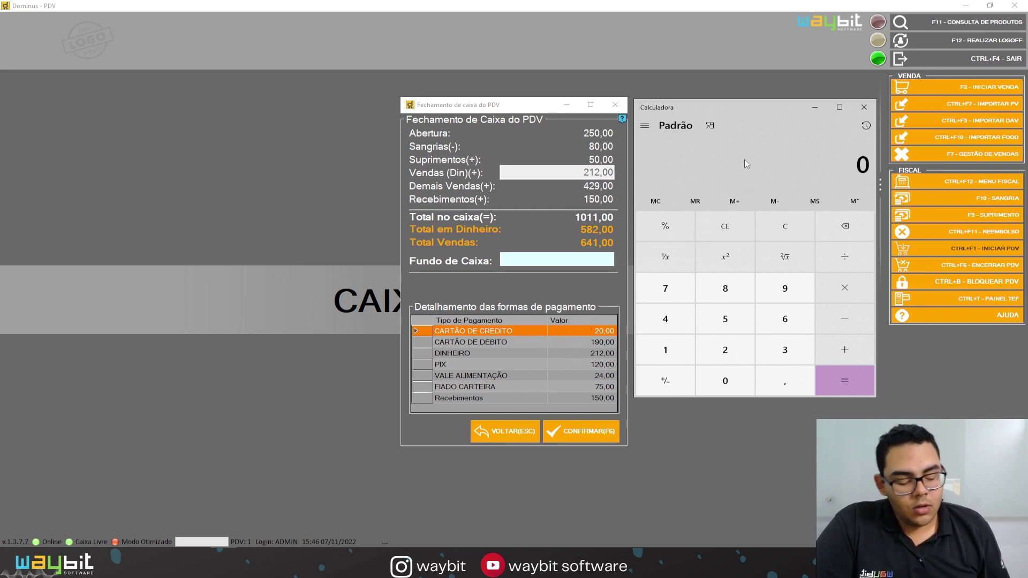
{"action": "type", "text": "20"}
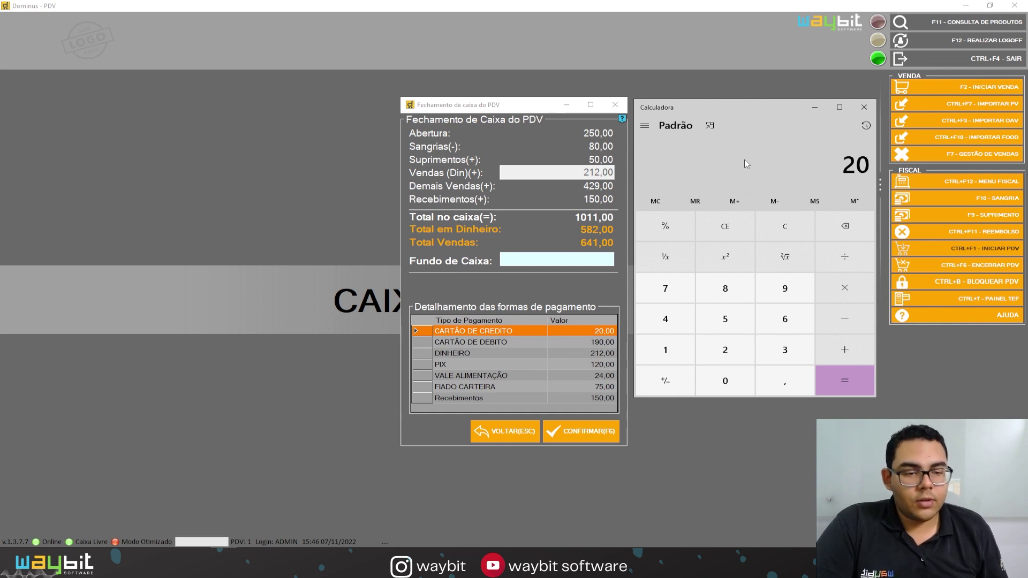
{"action": "key", "text": "plus"}
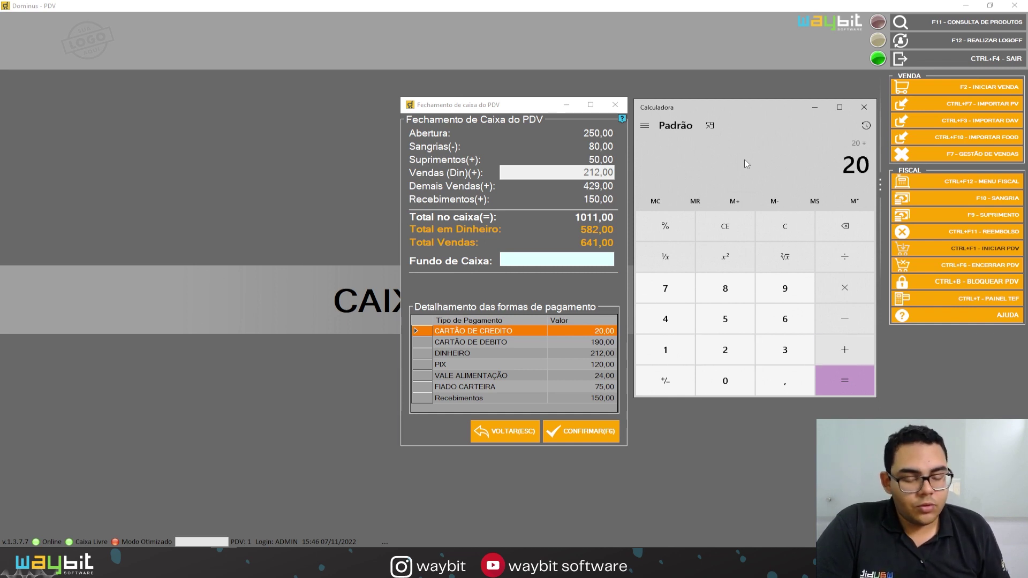
{"action": "type", "text": "190"}
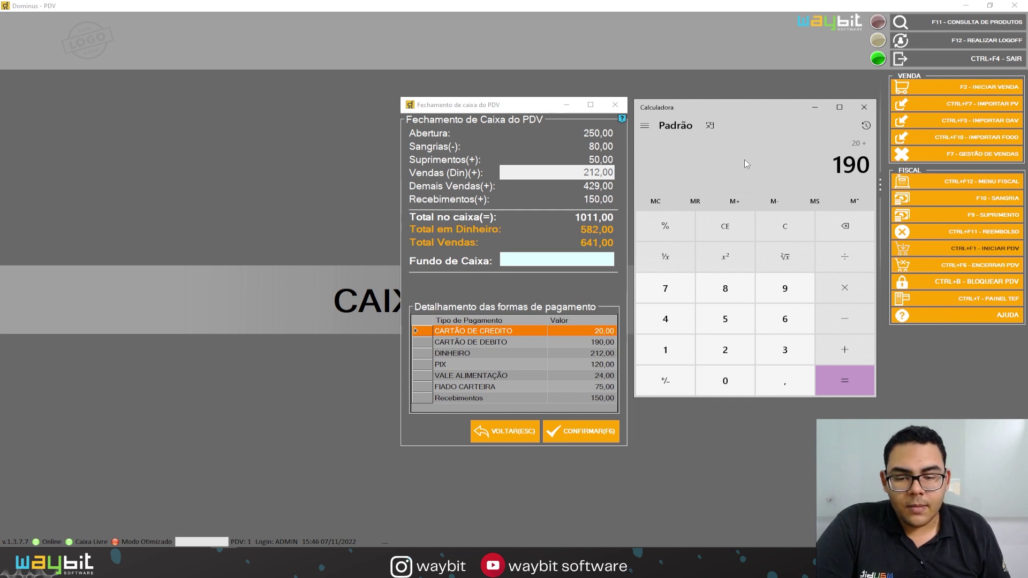
{"action": "key", "text": "plus"}
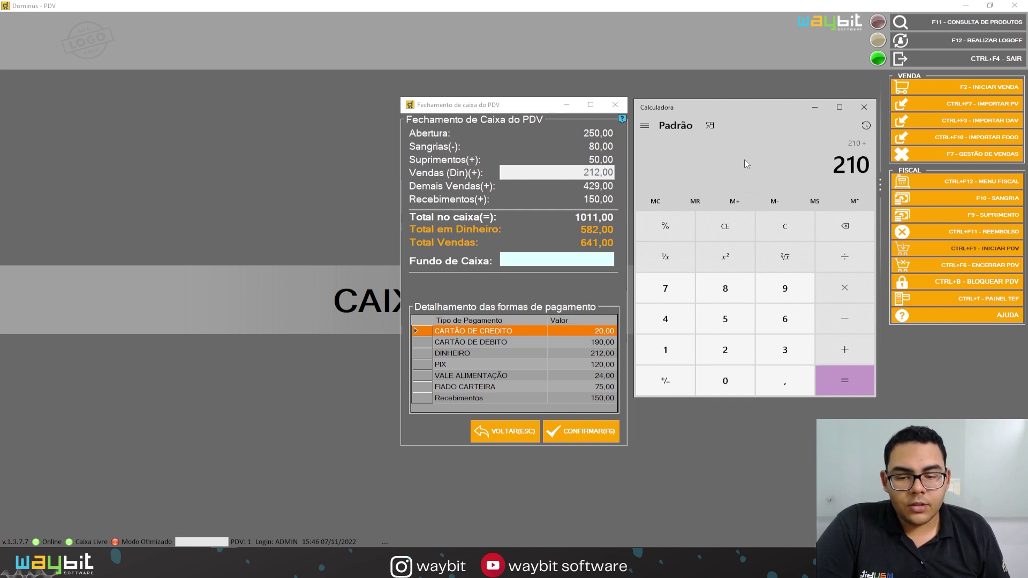
{"action": "type", "text": "120"}
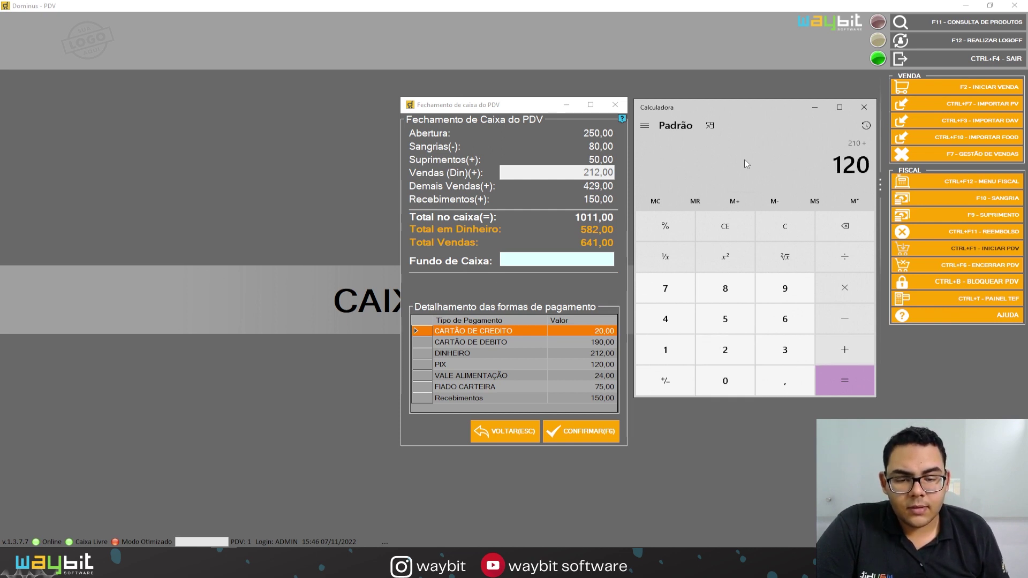
{"action": "key", "text": "plus"}
{"action": "type", "text": "24"}
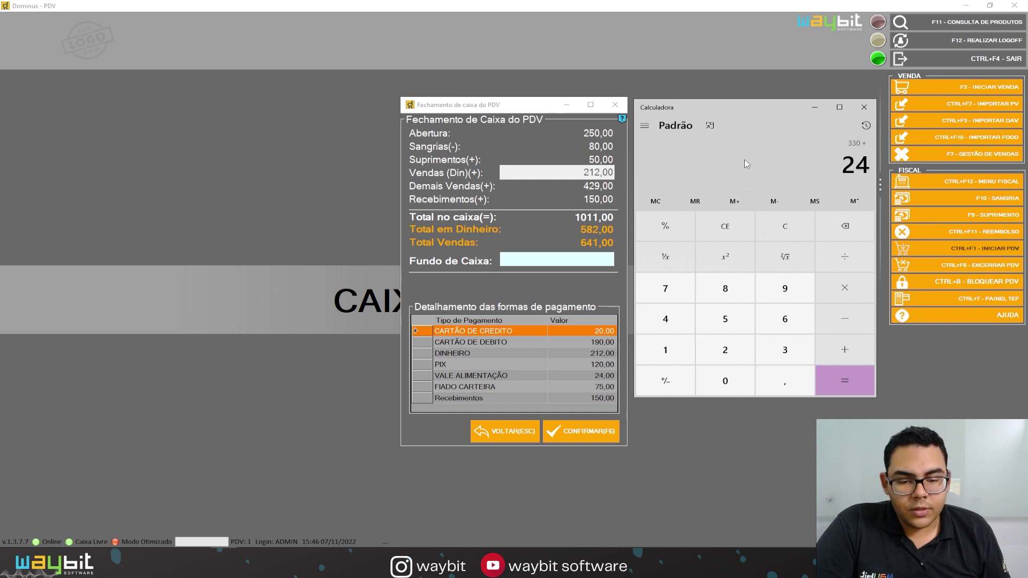
{"action": "key", "text": "plus"}
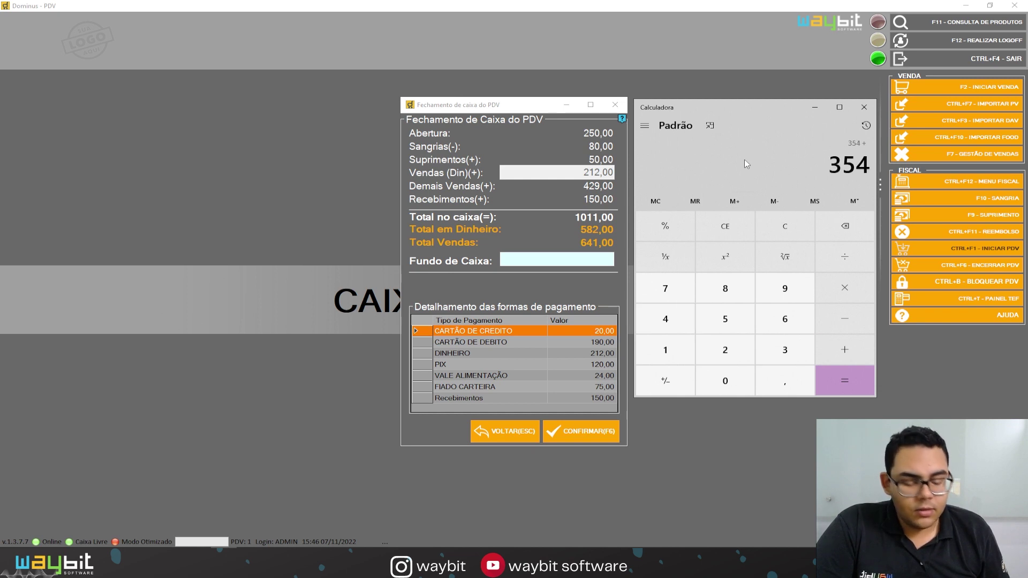
{"action": "type", "text": "75"}
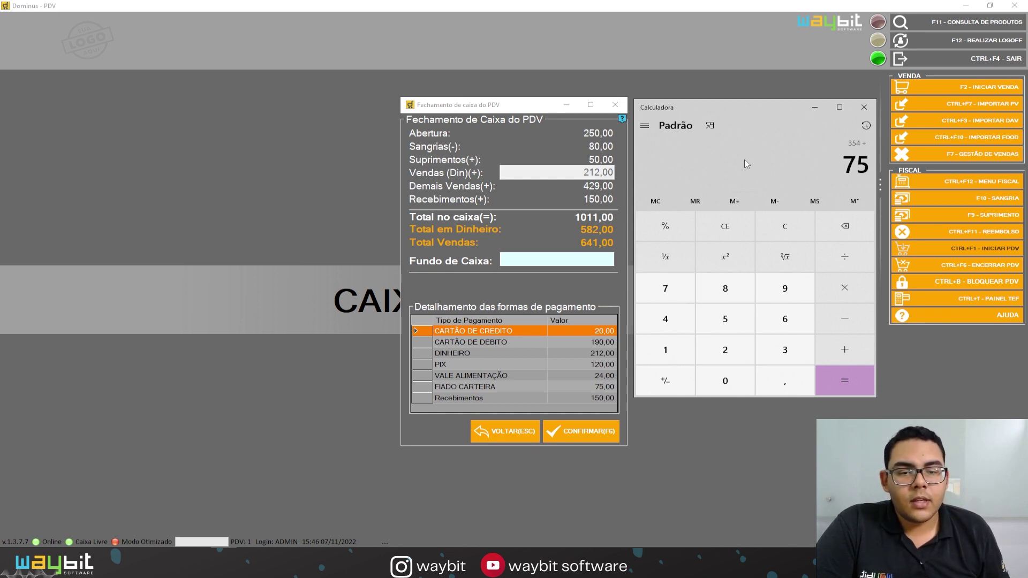
{"action": "key", "text": "Return"}
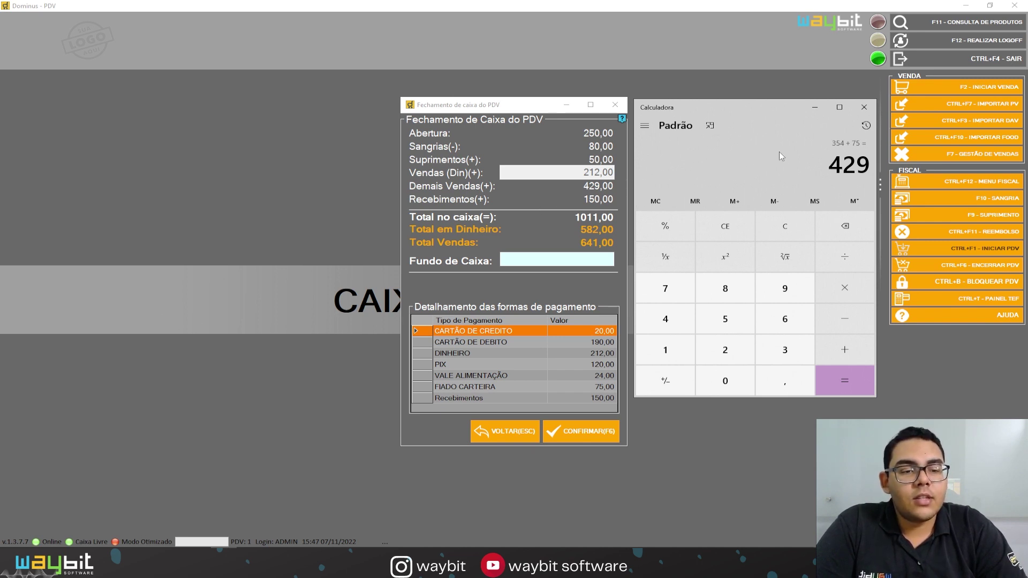
Add the 212 in cash sales to the calculator's non-cash sum to check Total Vendas.
{"action": "key", "text": "plus"}
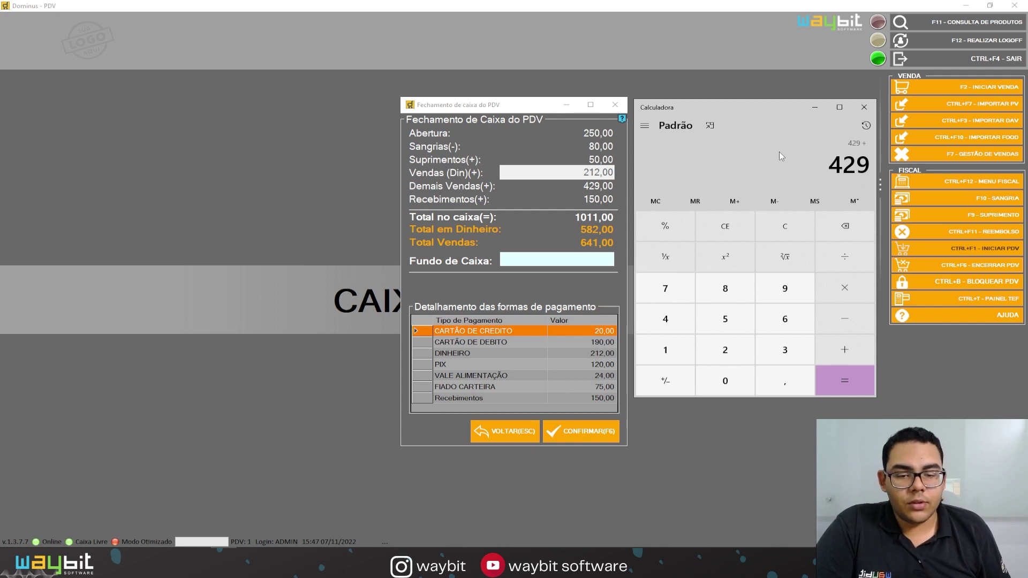
{"action": "type", "text": "212"}
{"action": "key", "text": "Return"}
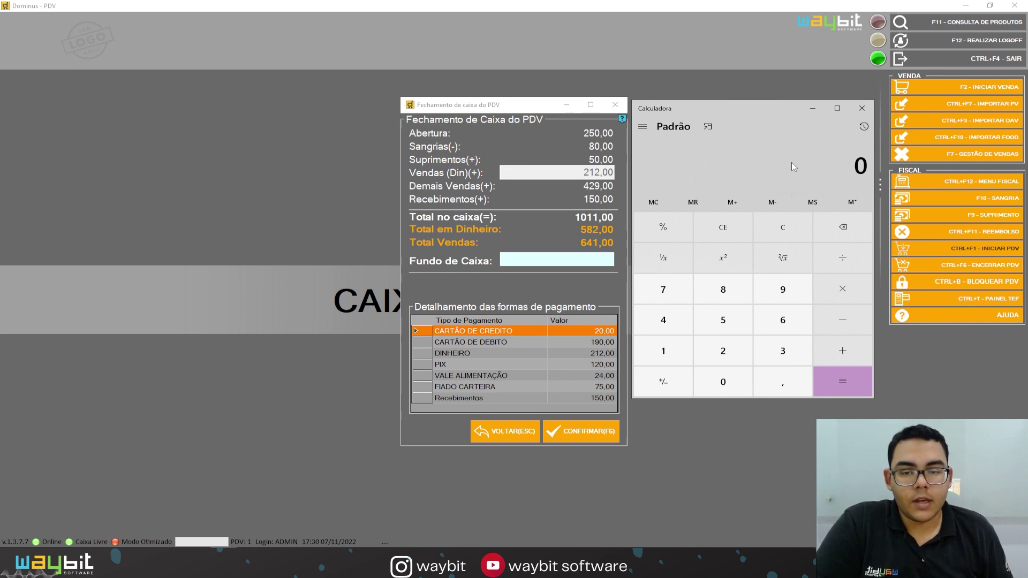
Check Total no caixa in the calculator by computing 250 - 80 + 50 + 212 + 429 + 150.
{"action": "type", "text": "250"}
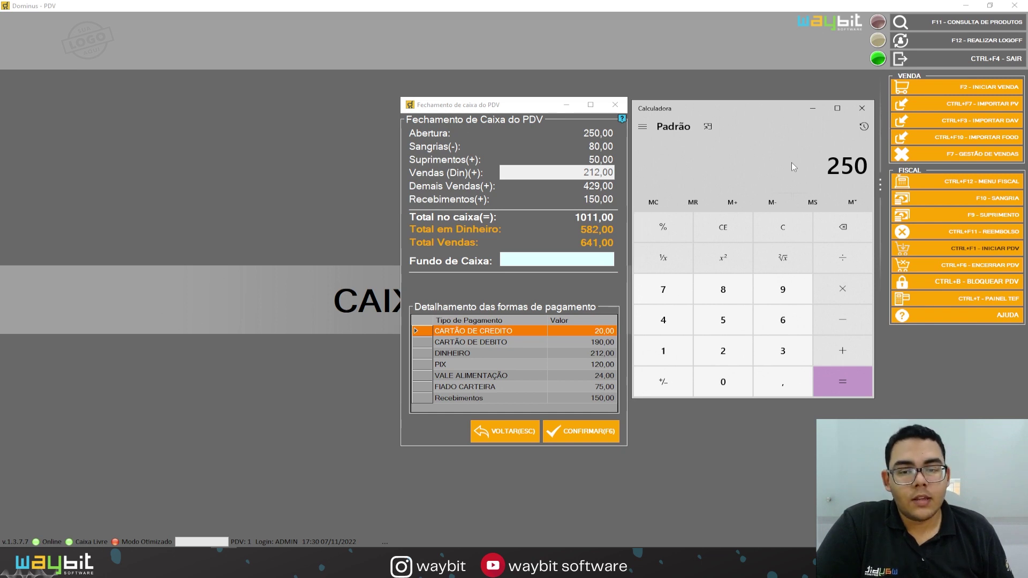
{"action": "key", "text": "minus"}
{"action": "type", "text": "80"}
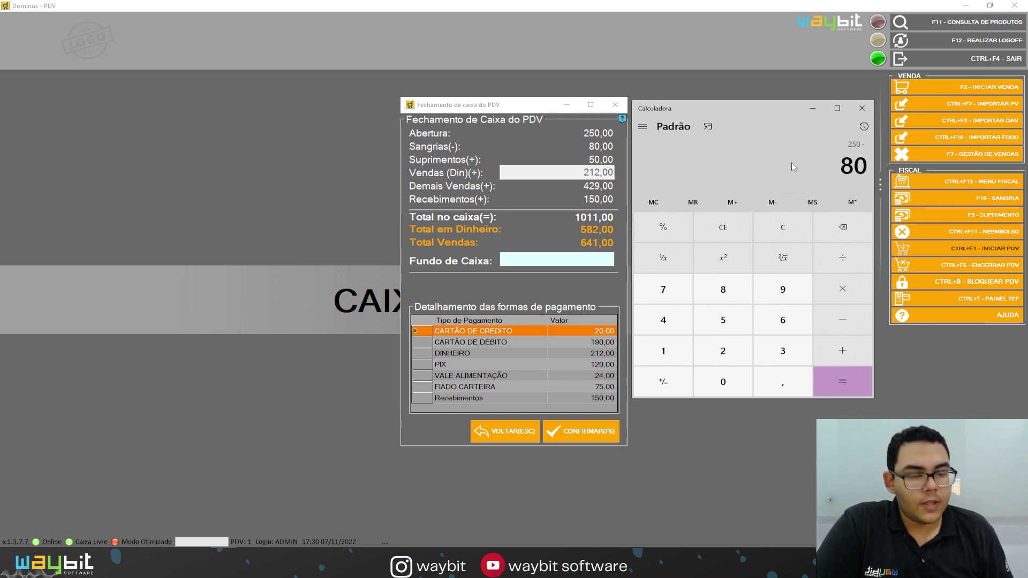
{"action": "key", "text": "plus"}
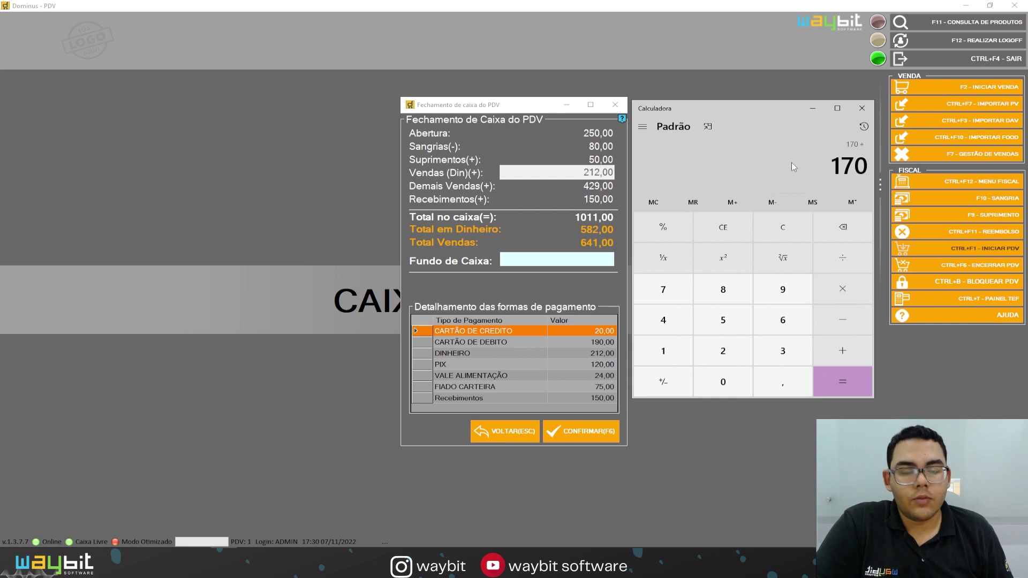
{"action": "type", "text": "50"}
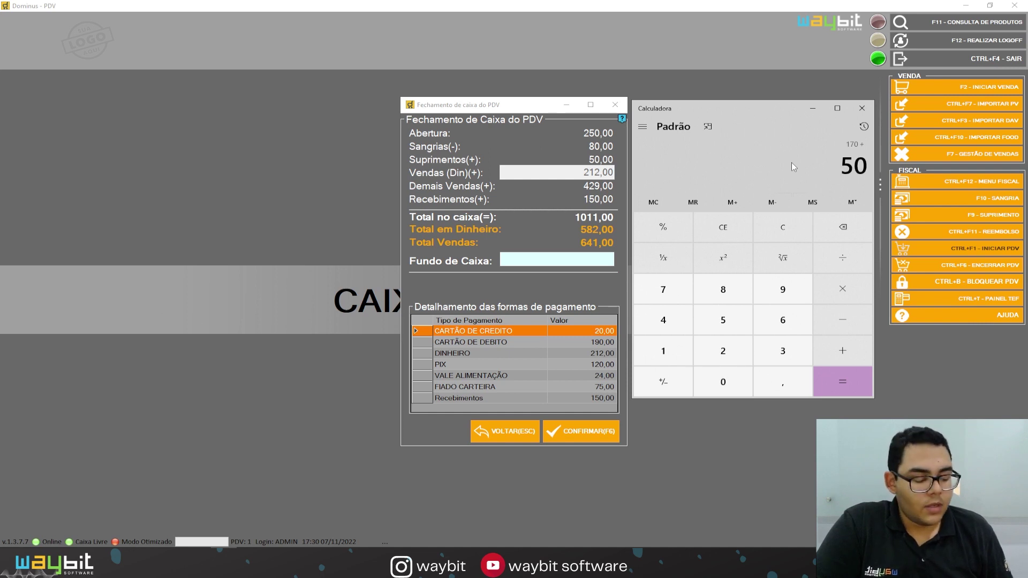
{"action": "key", "text": "plus"}
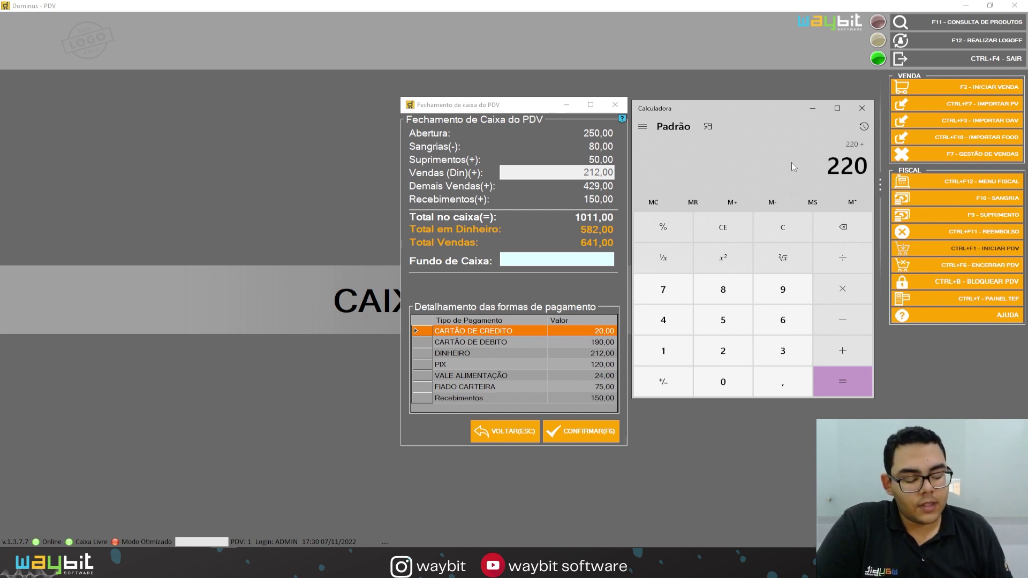
{"action": "type", "text": "212"}
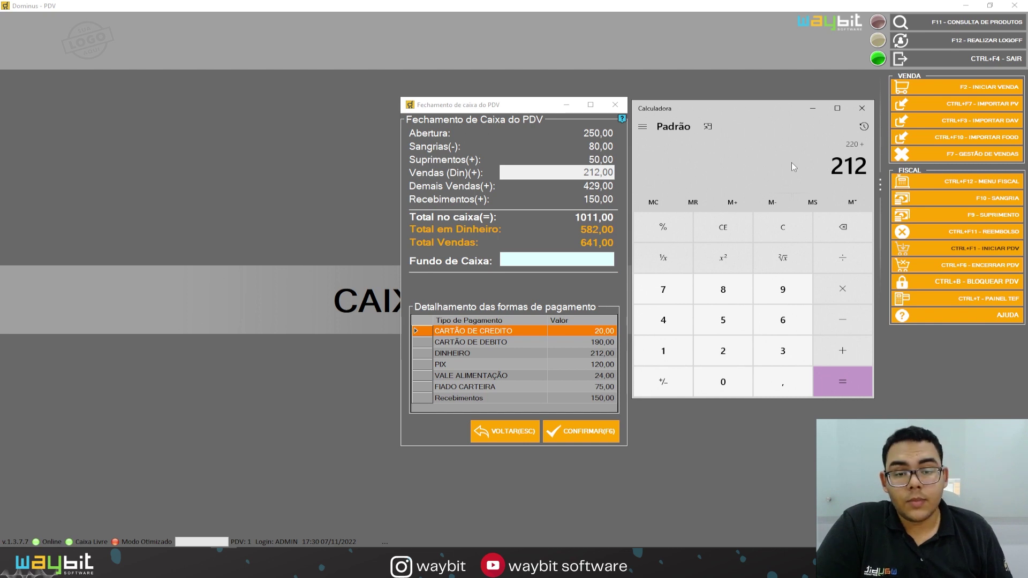
{"action": "key", "text": "plus"}
{"action": "type", "text": "429"}
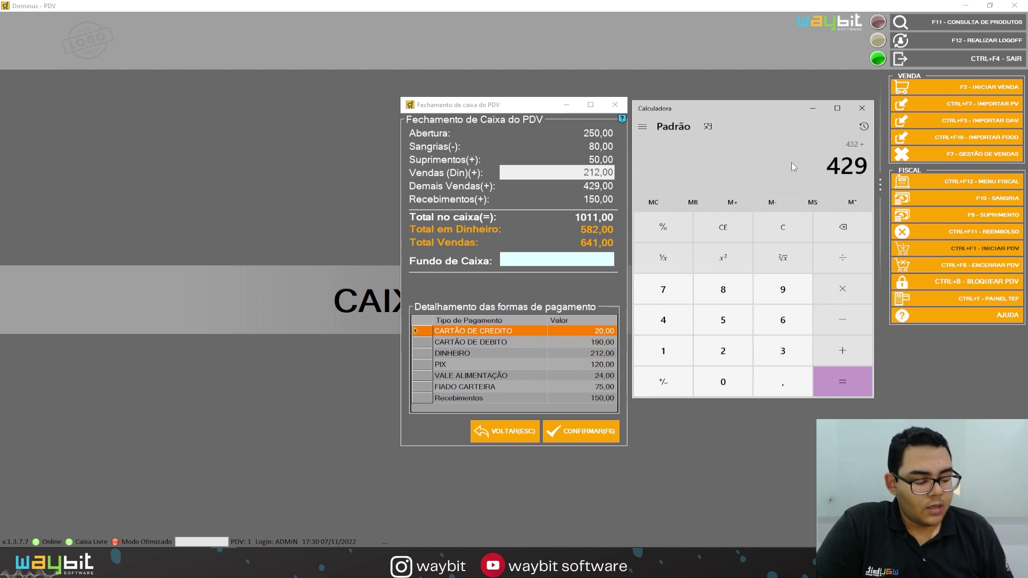
{"action": "key", "text": "plus"}
{"action": "type", "text": "150"}
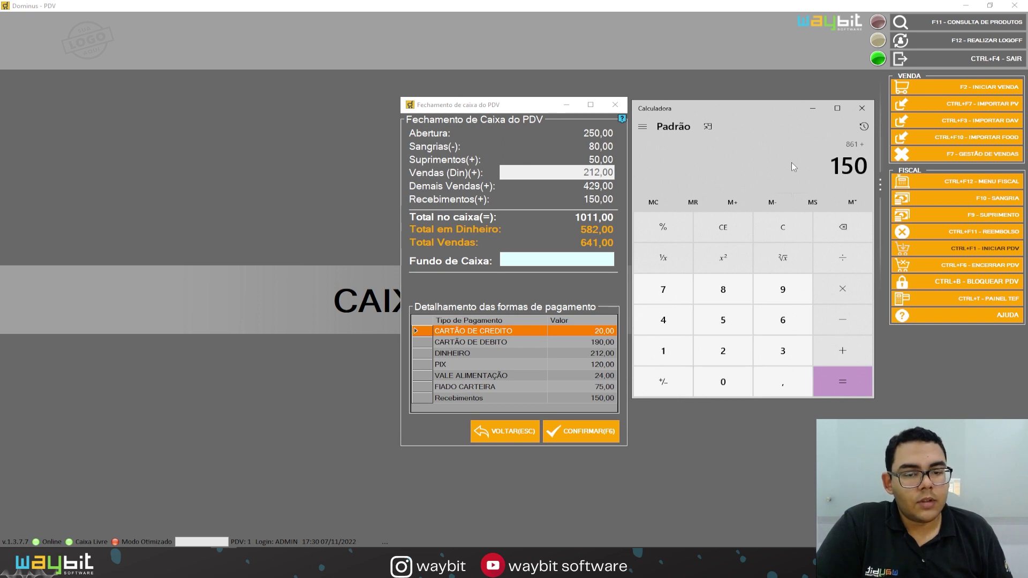
{"action": "key", "text": "Return"}
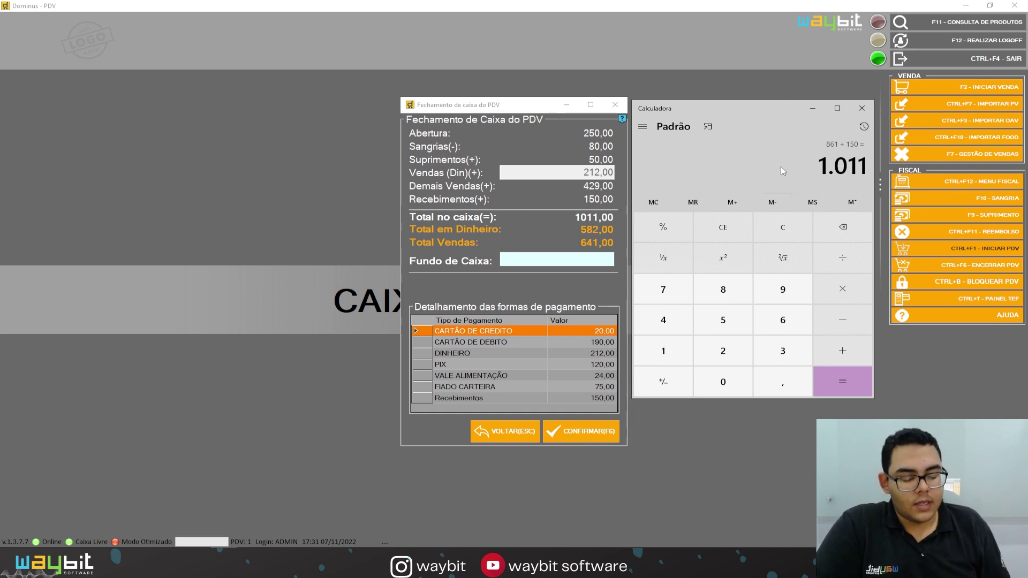
Clear the calculator and check Total em Dinheiro by computing 250 - 80 + 50 + 212 + 150.
{"action": "key", "text": "BackSpace"}
{"action": "type", "text": "250"}
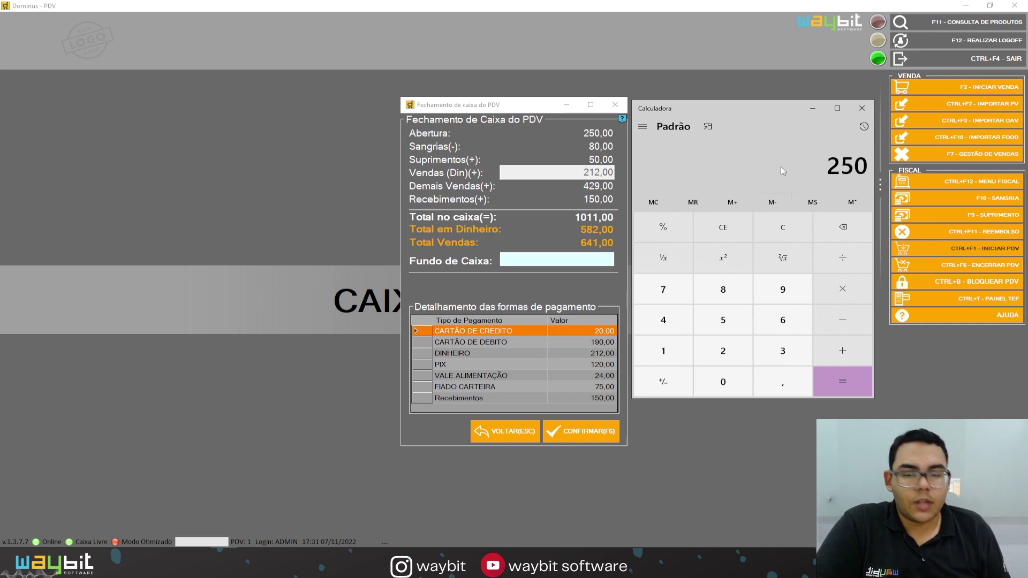
{"action": "key", "text": "minus"}
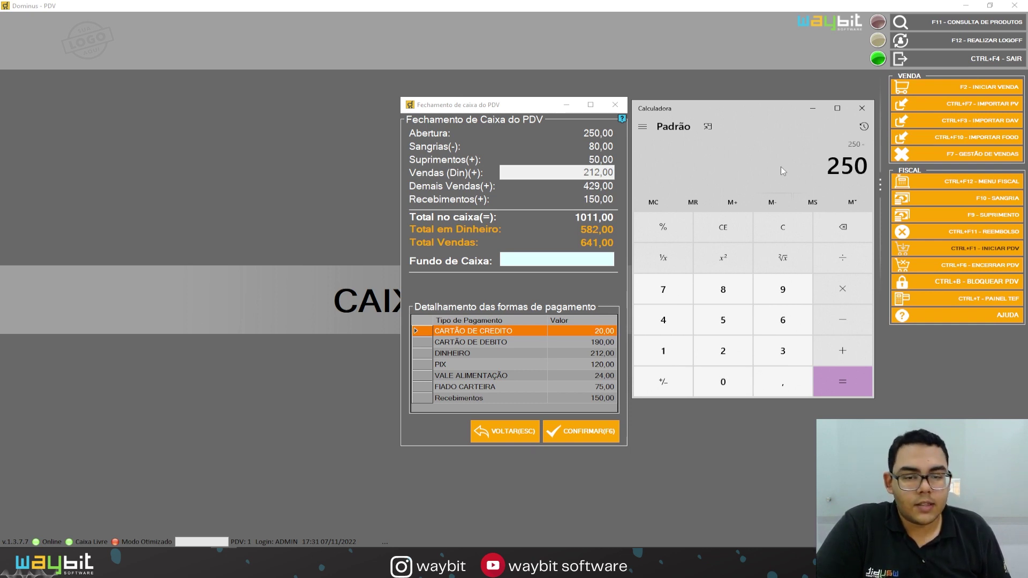
{"action": "type", "text": "80"}
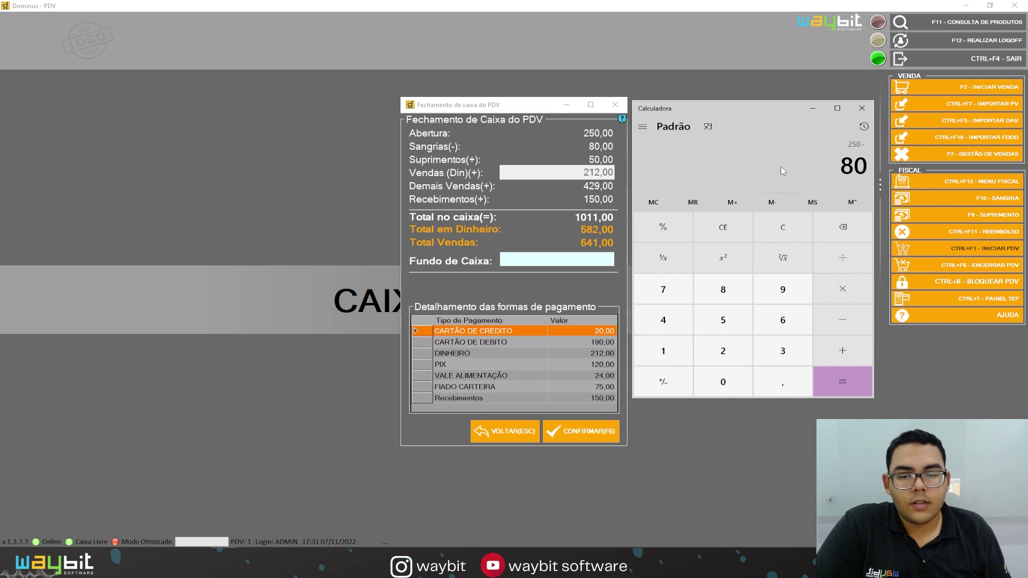
{"action": "key", "text": "plus"}
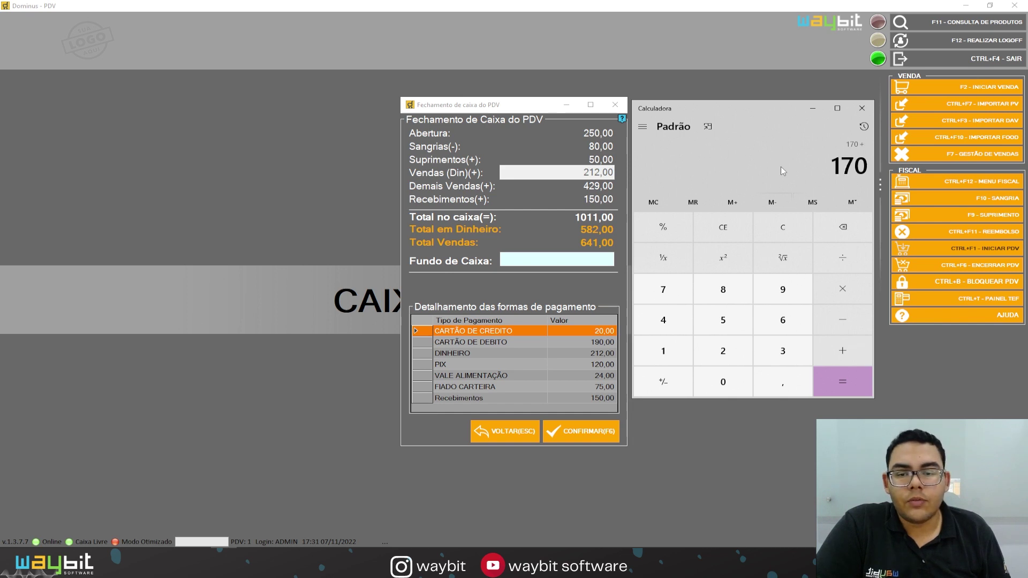
{"action": "type", "text": "50"}
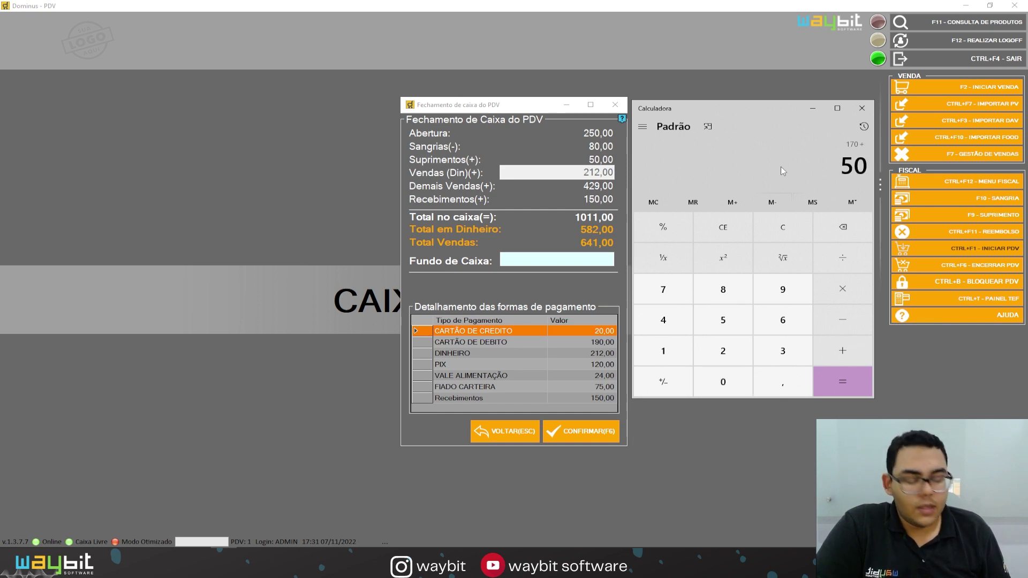
{"action": "key", "text": "plus"}
{"action": "type", "text": "212"}
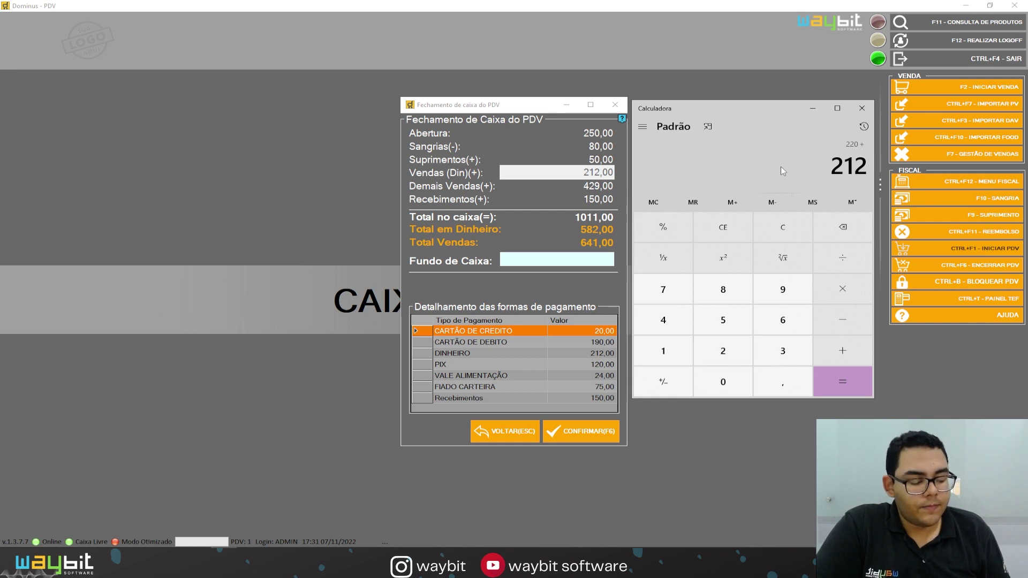
{"action": "key", "text": "plus"}
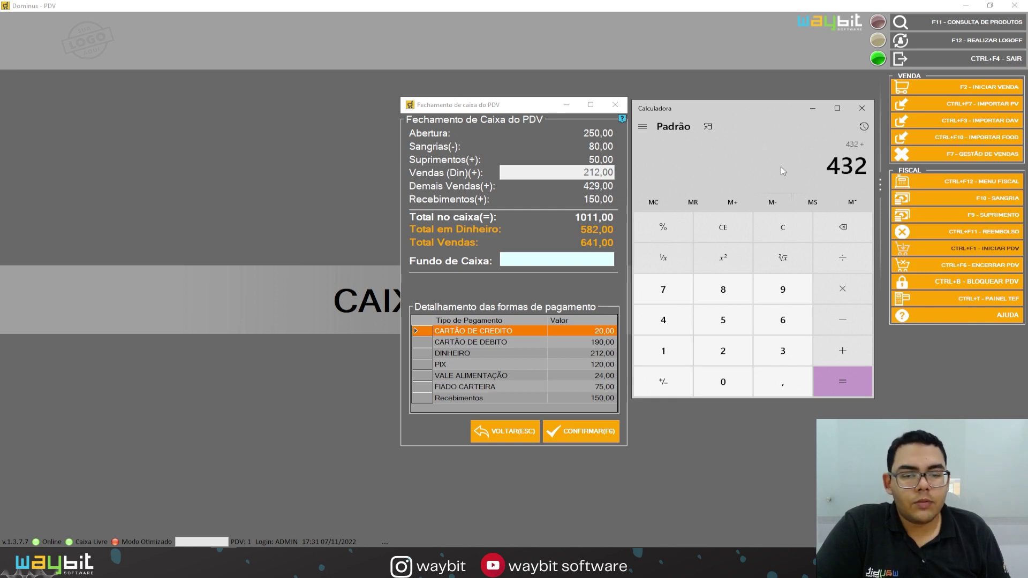
{"action": "type", "text": "15"}
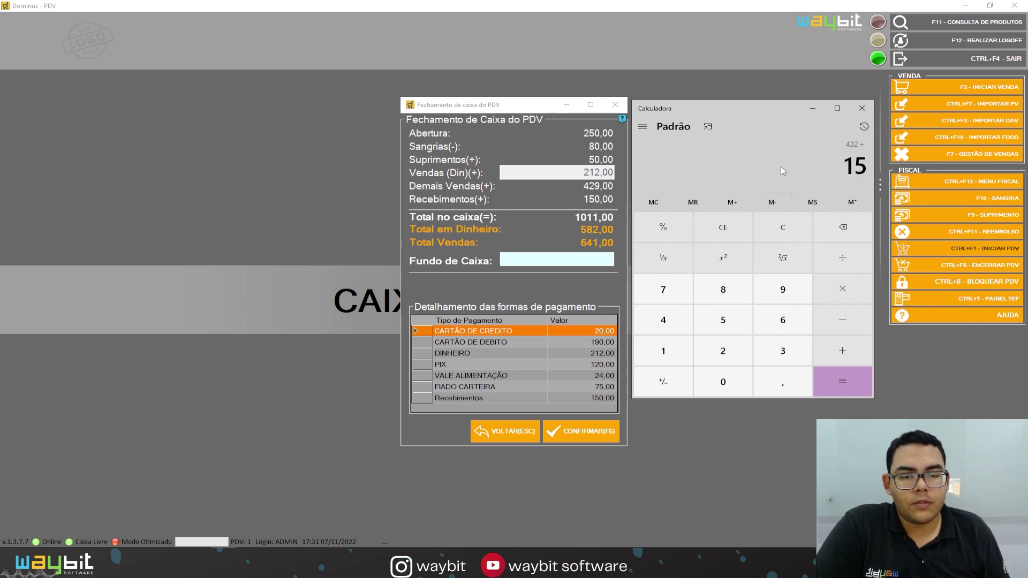
{"action": "type", "text": "0"}
{"action": "key", "text": "Return"}
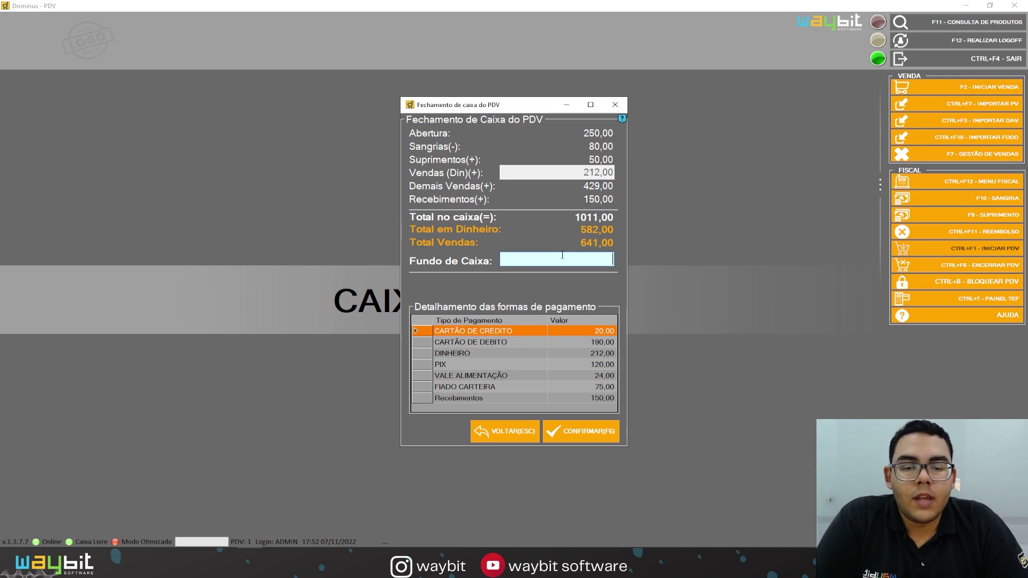
Set Fundo de Caixa to 600,00 in the PDV cash closing form.
{"action": "type", "text": "60"}
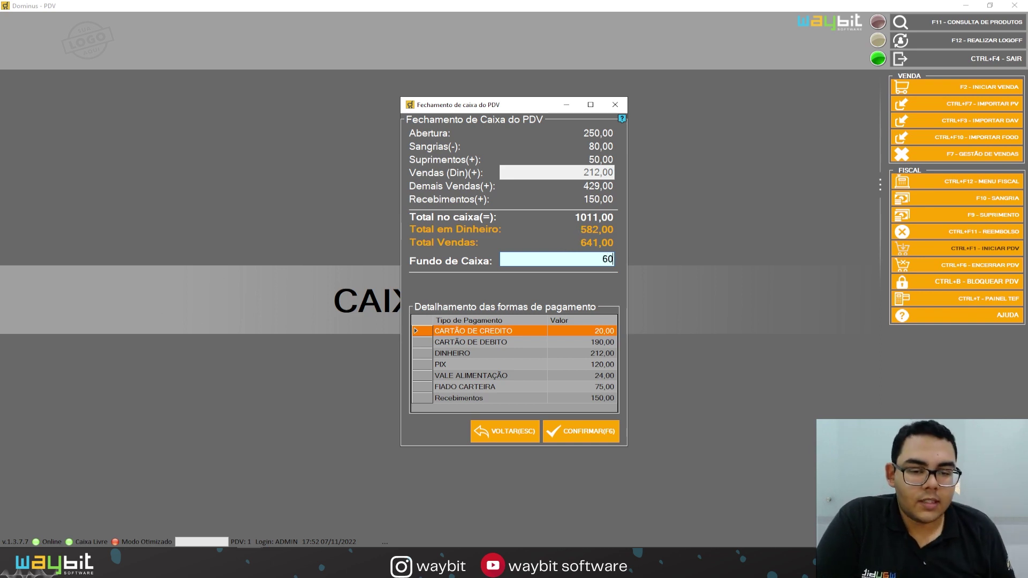
{"action": "type", "text": "0"}
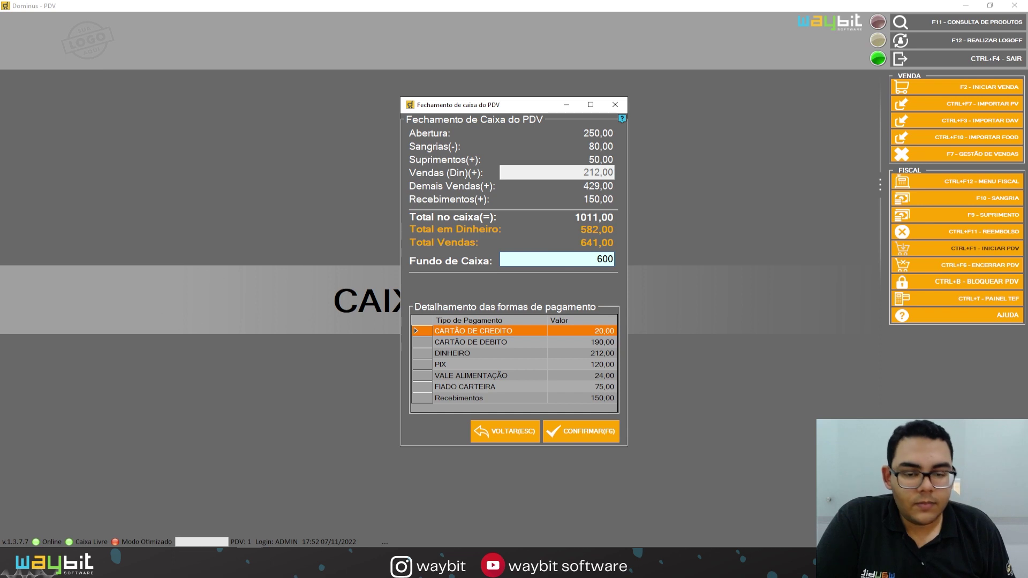
{"action": "key", "text": "Tab"}
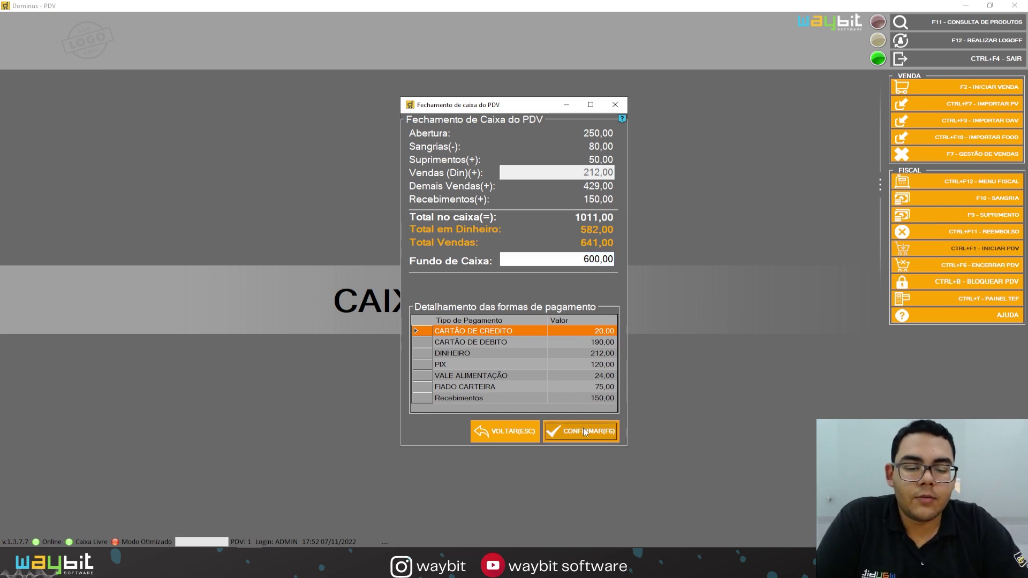
Try to confirm the PDV cash closing with 600,00 as the Fundo de Caixa.
{"action": "left_click", "coordinate": [585, 433]}
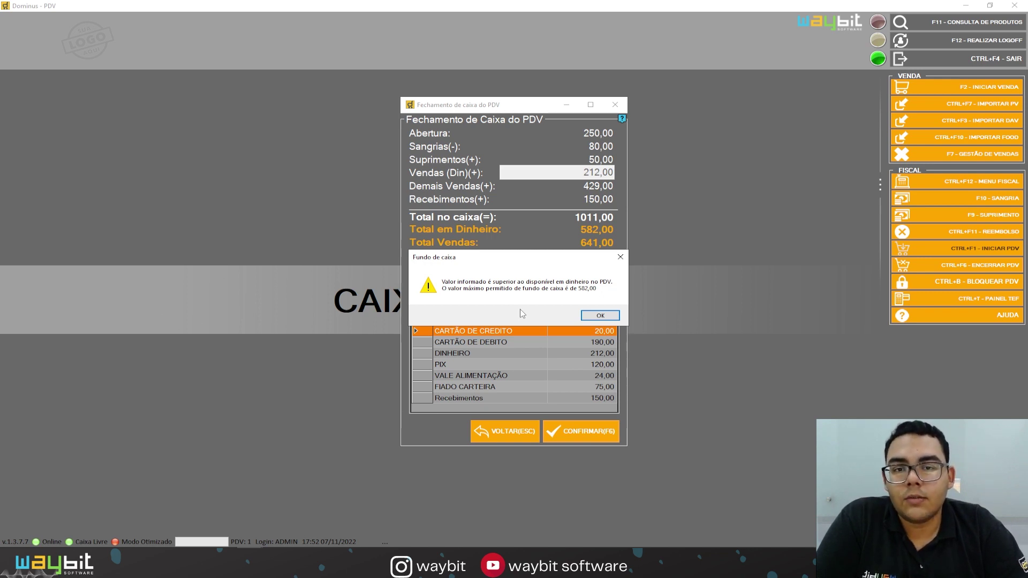
{"action": "left_click", "coordinate": [598, 316]}
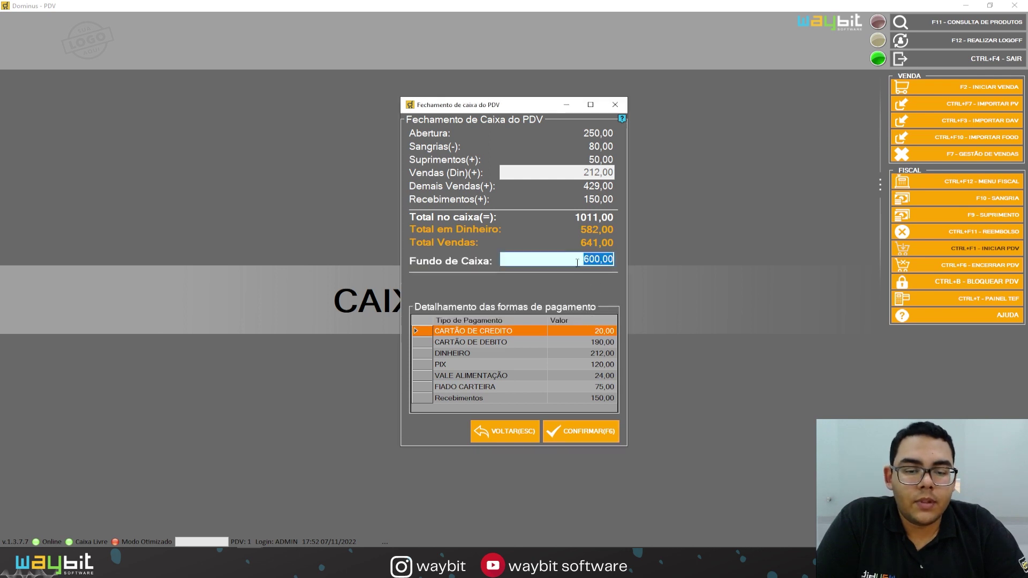
Set Fundo de Caixa to 300,00 and confirm the PDV cash closing.
{"action": "key", "text": "BackSpace"}
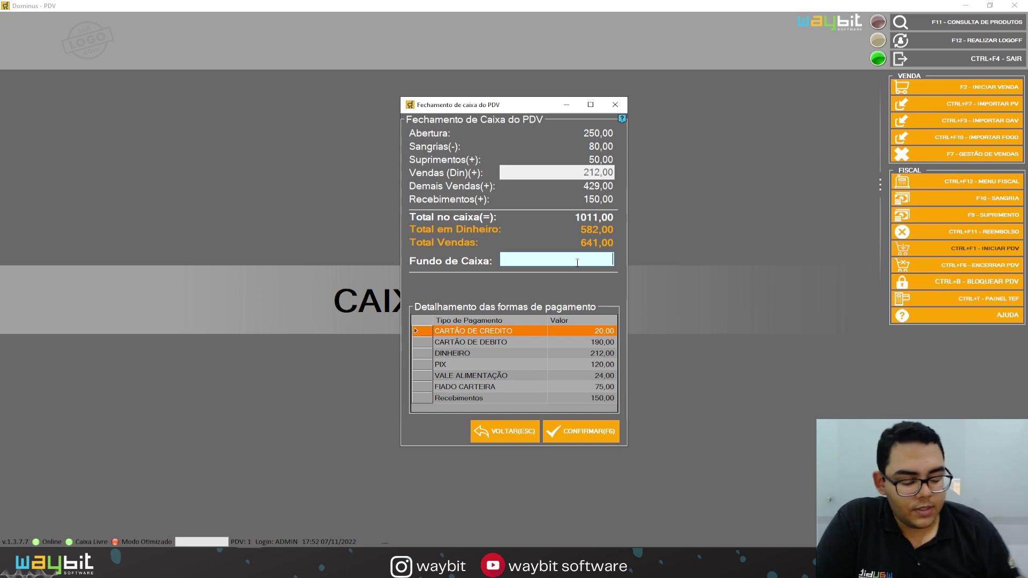
{"action": "type", "text": "300"}
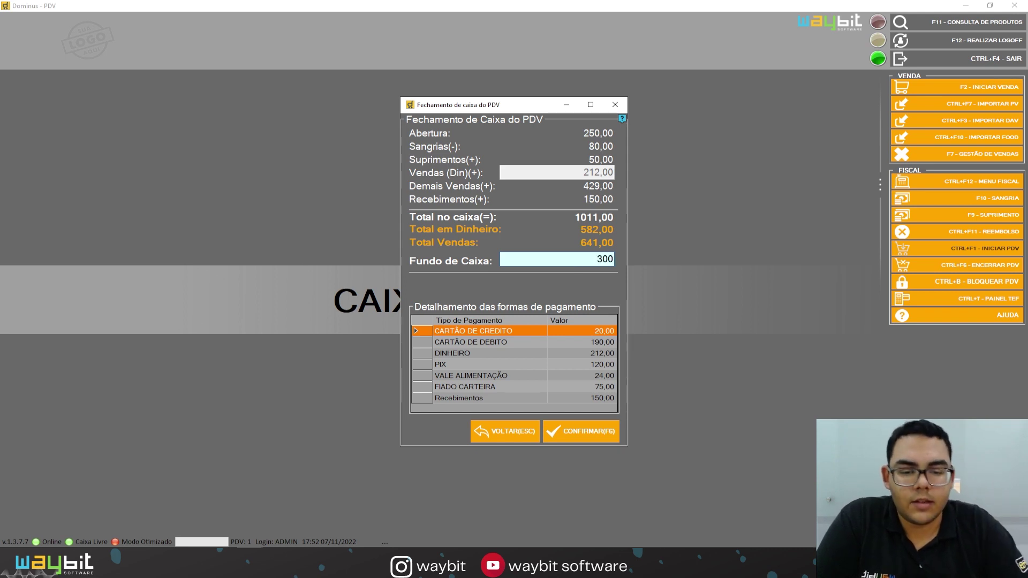
{"action": "key", "text": "Return"}
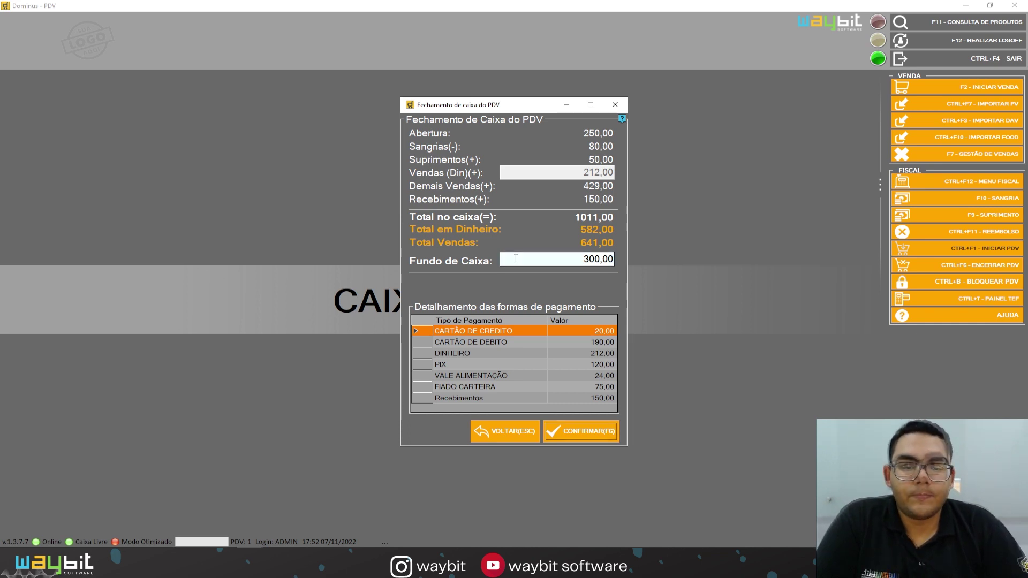
{"action": "left_click", "coordinate": [515, 259]}
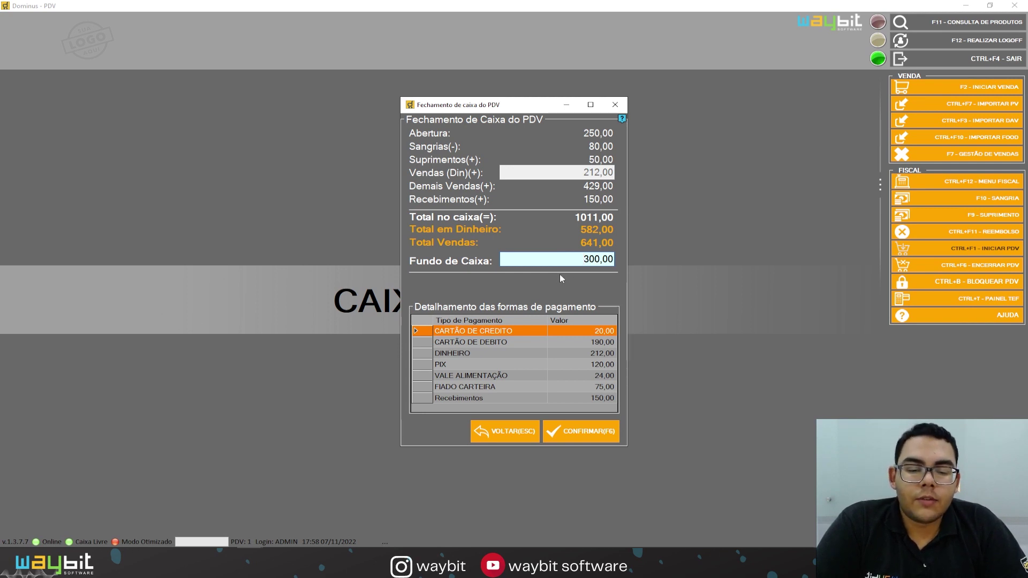
{"action": "left_click", "coordinate": [585, 429]}
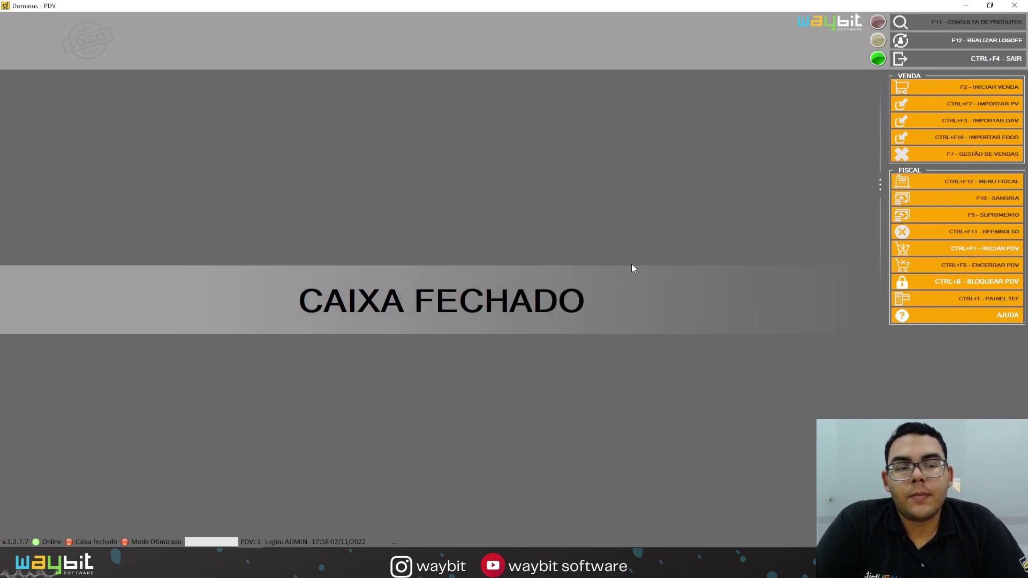